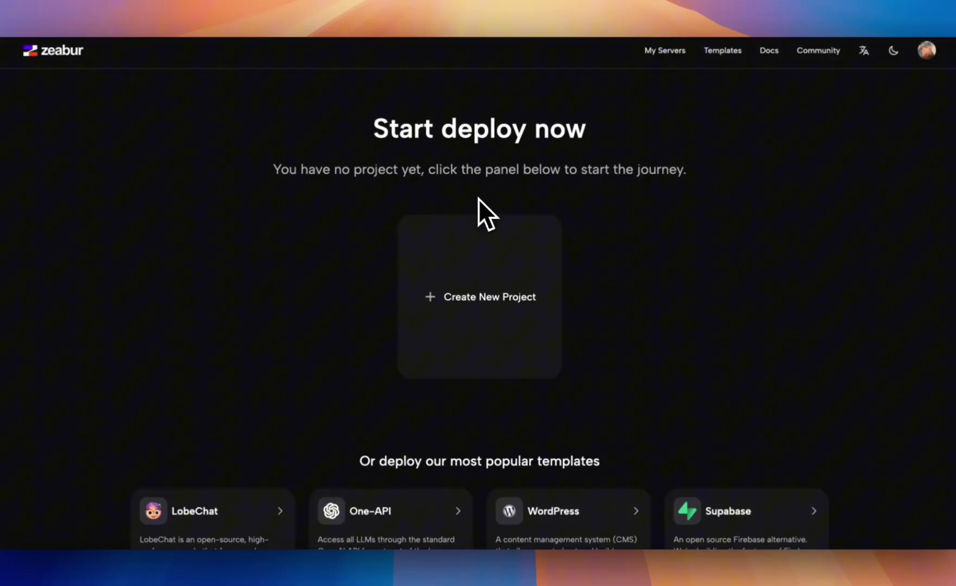
From My Servers, start a new server, try Connect your own Server, then abandon that form
click(665, 50)
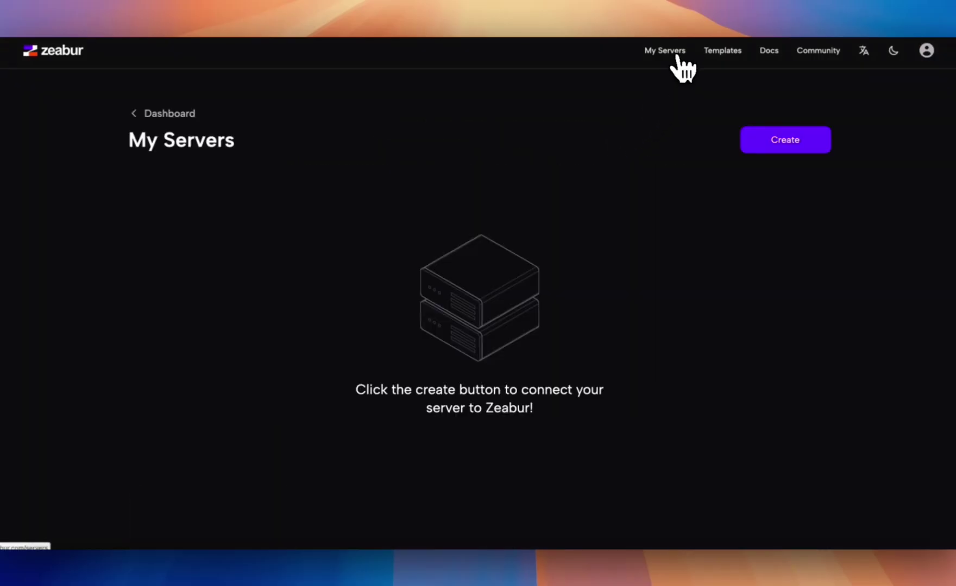
click(803, 146)
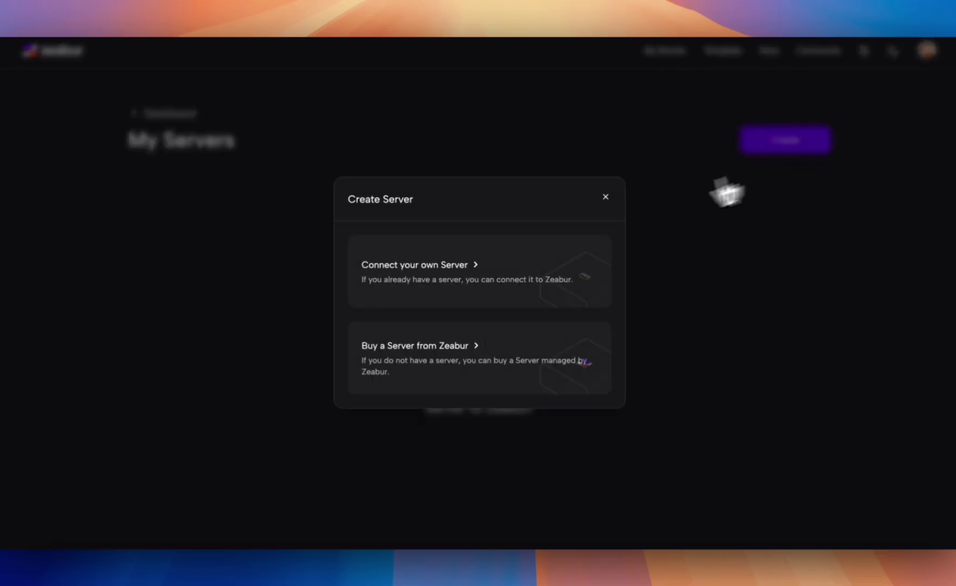
click(446, 305)
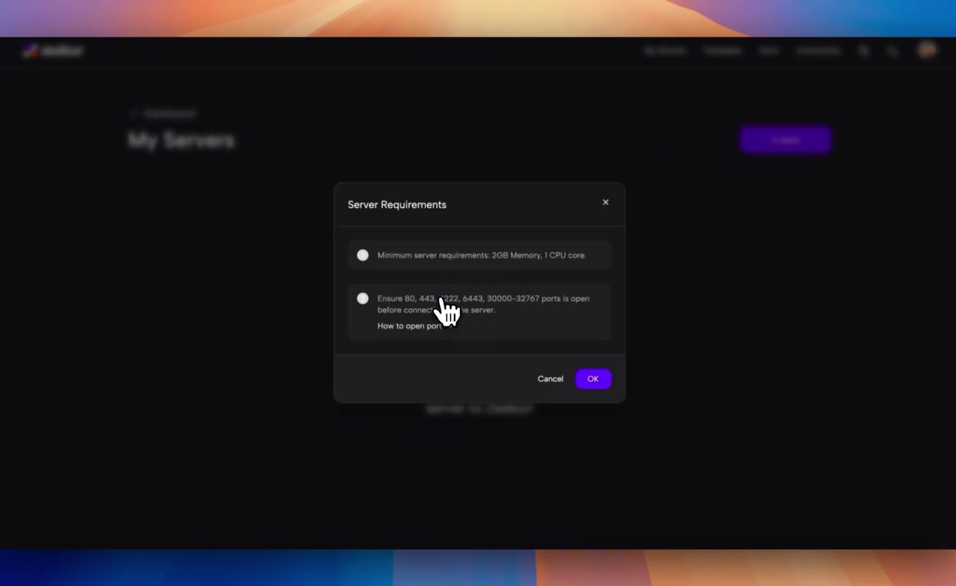
click(592, 379)
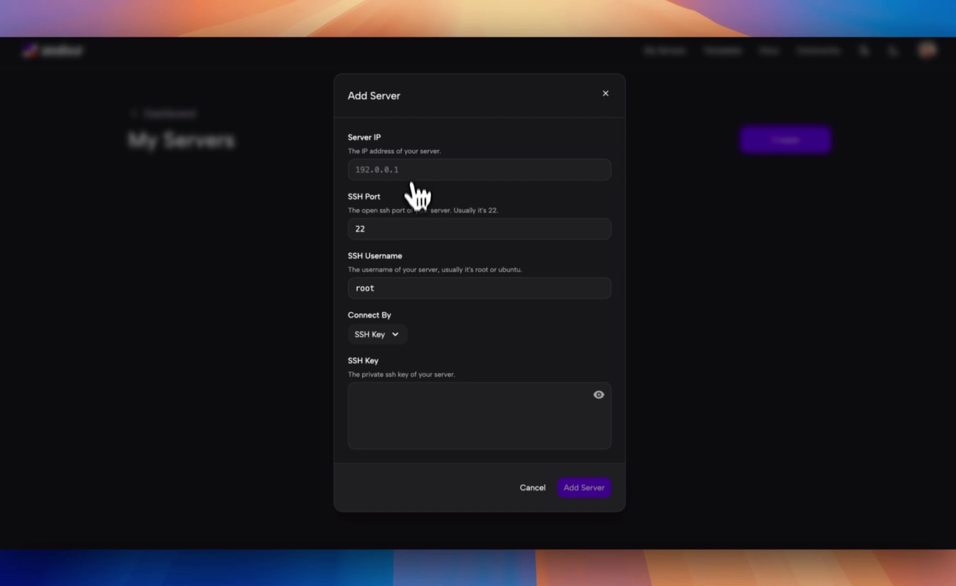
click(605, 94)
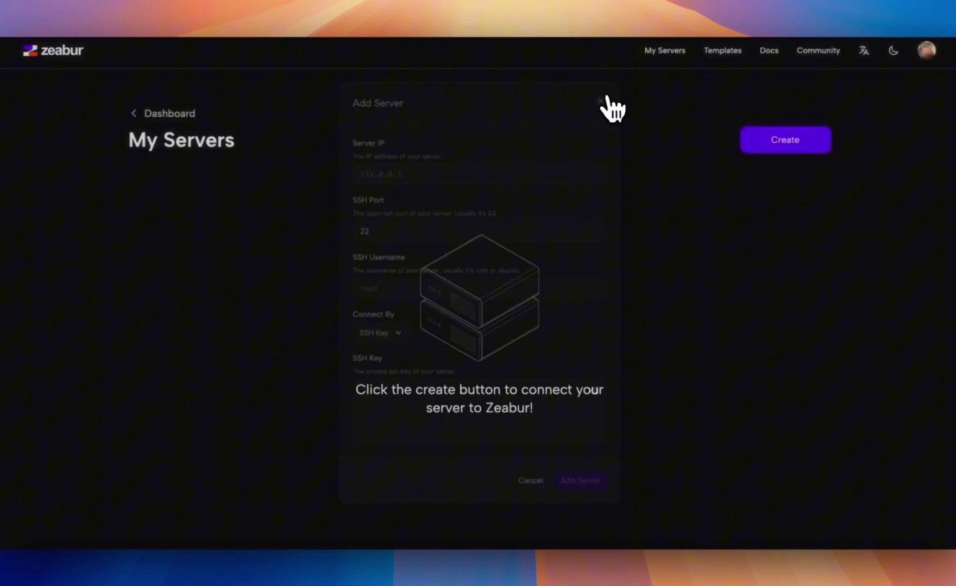
Buy a $12/month 1 vCPU, 2 GB DigitalOcean server in London through Zeabur
click(785, 140)
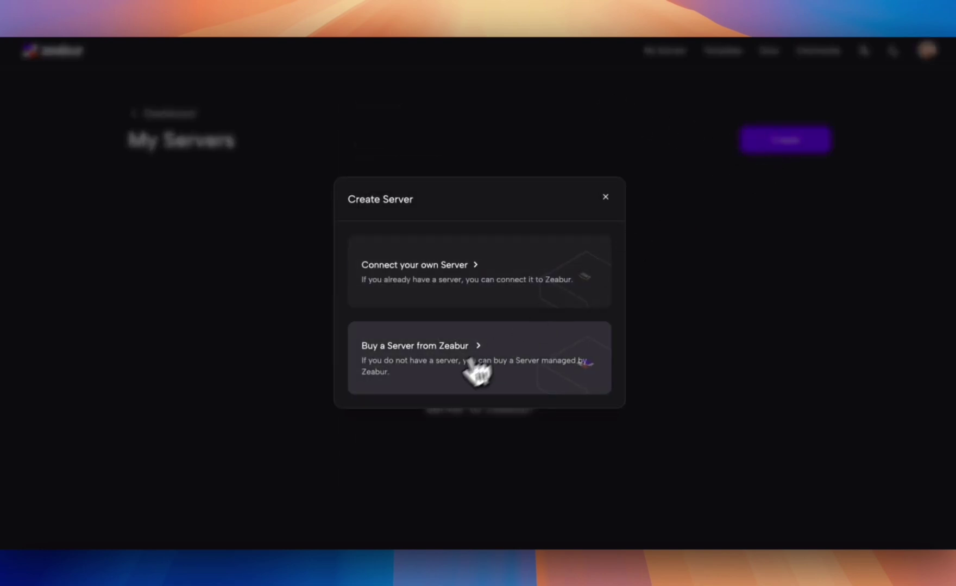
click(448, 382)
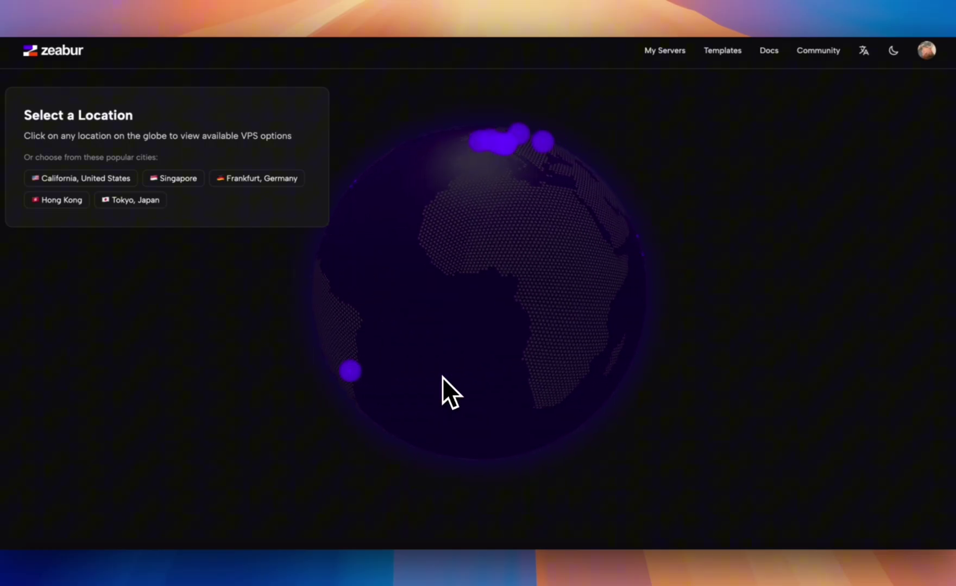
drag(417, 255, 601, 325)
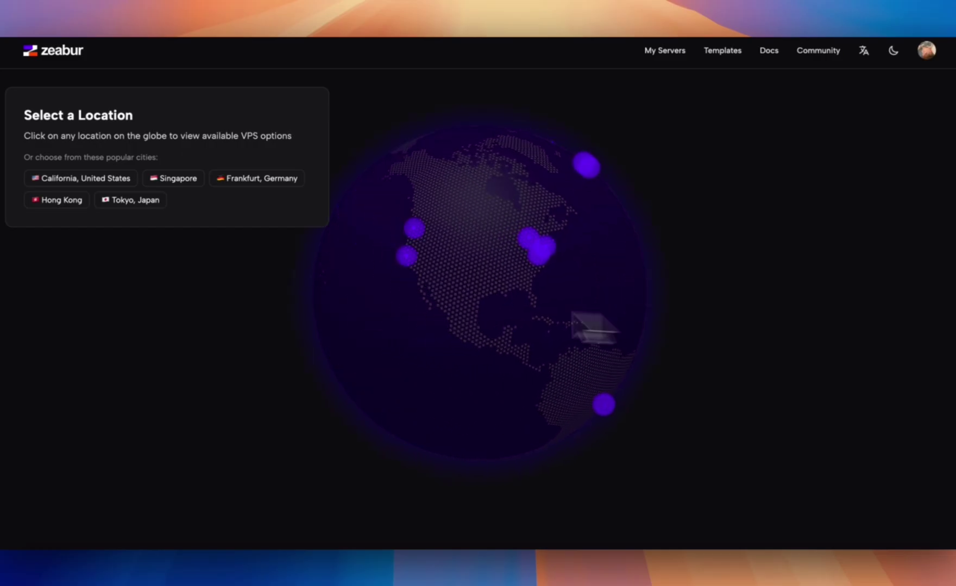
click(423, 221)
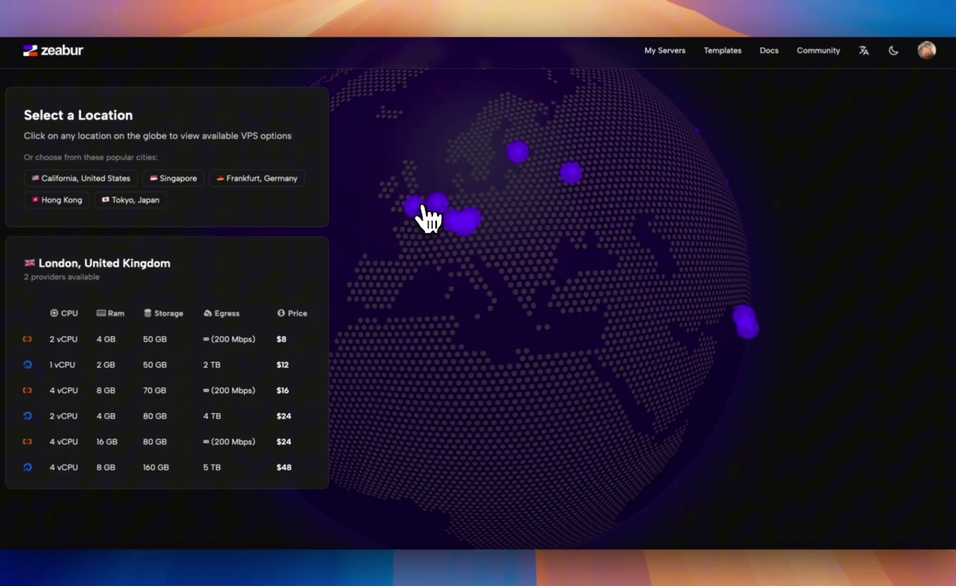
click(157, 365)
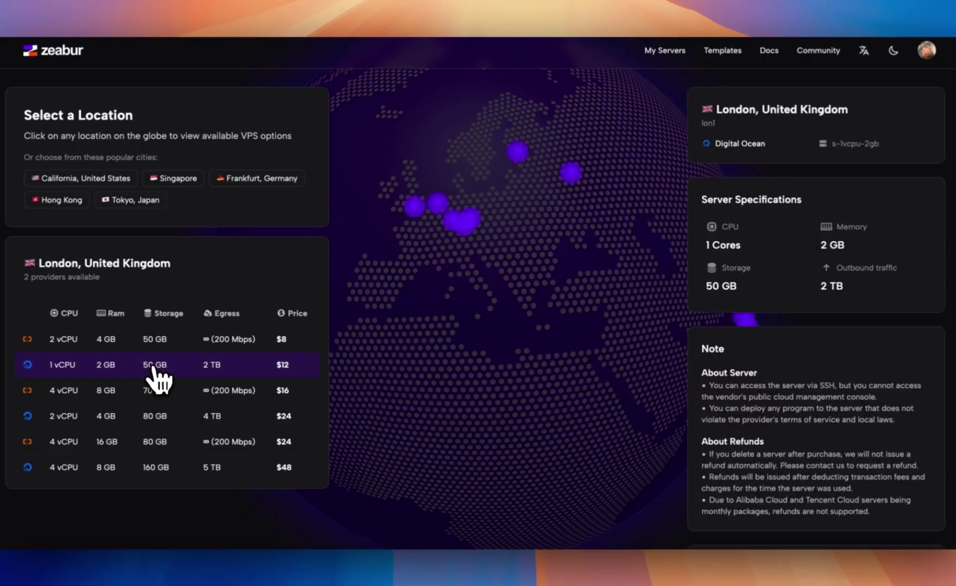
double_click(739, 143)
scroll(810, 278, down, 5)
scroll(816, 289, down, 2)
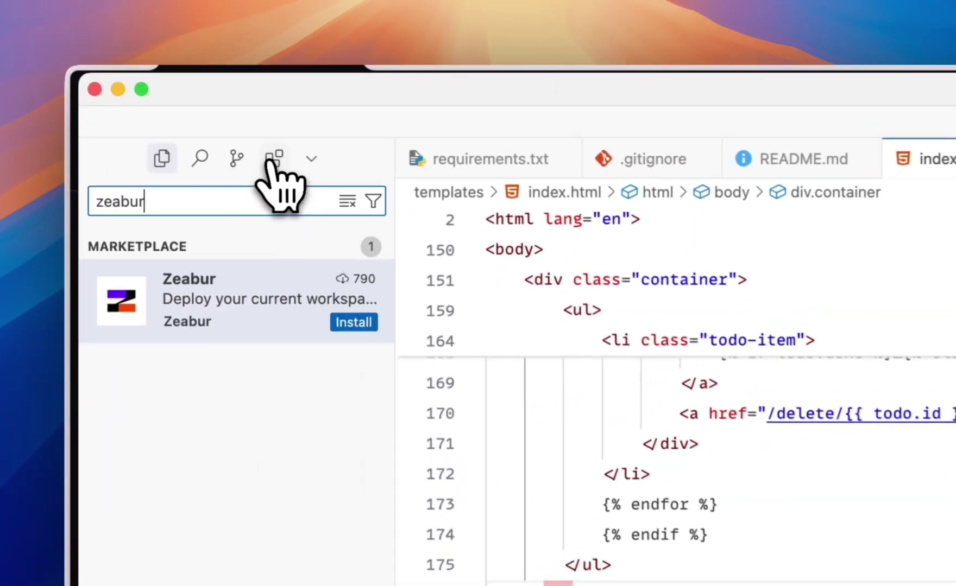
Open the Zeabur extension's marketplace details and install it
click(261, 321)
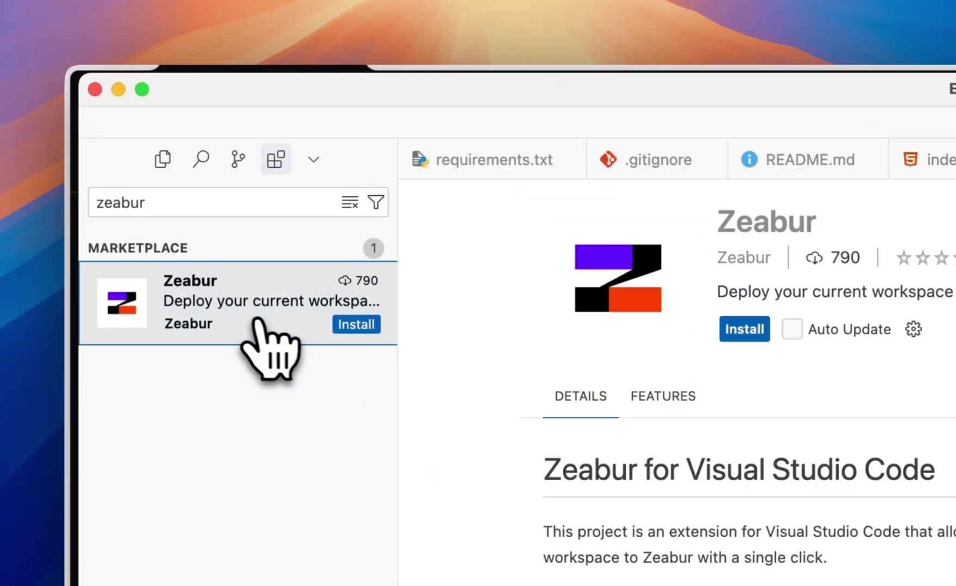
click(644, 329)
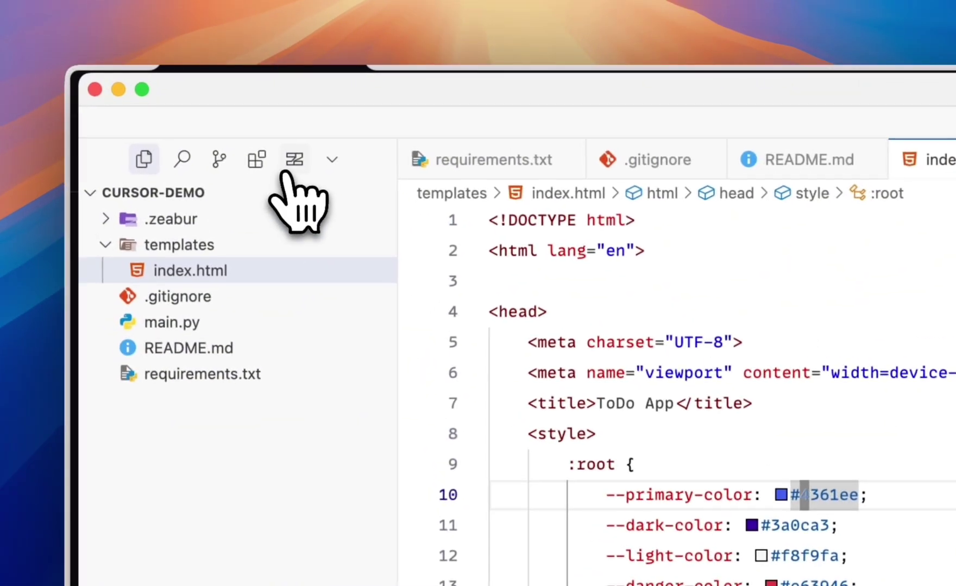
Deploy the current project from the Zeabur extension panel to Zeabur's AI Deploy Agent
click(158, 103)
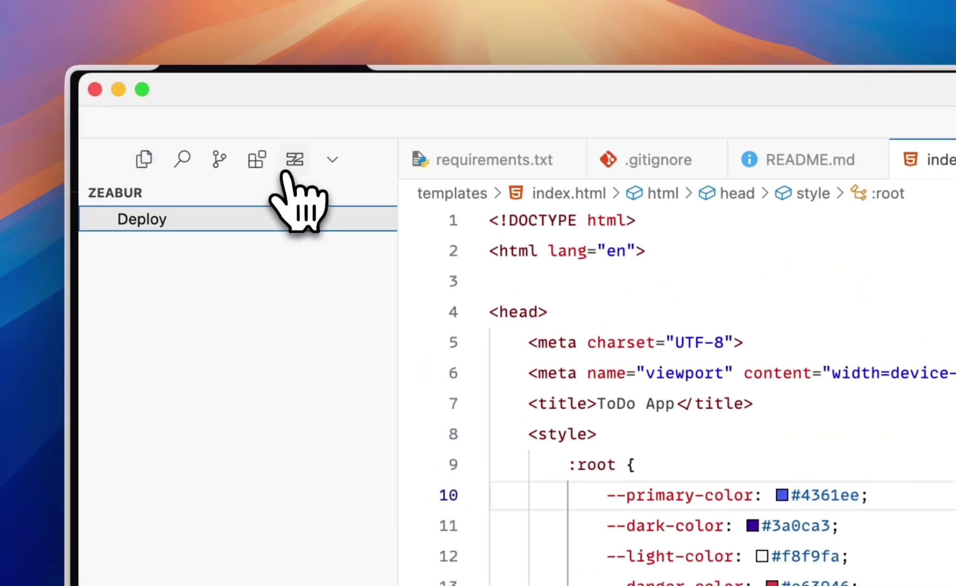
click(179, 219)
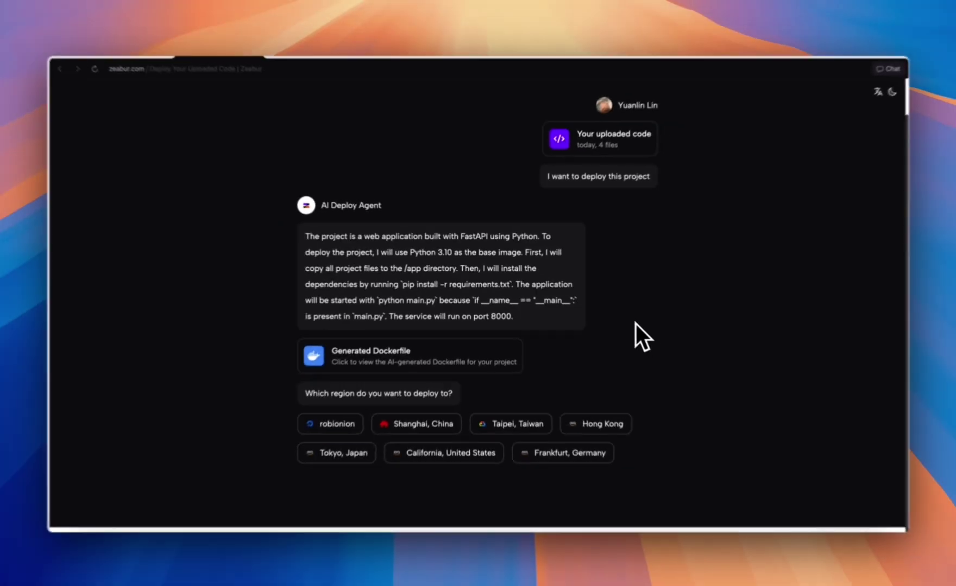
Pick the robionion region in the AI Deploy Agent chat
click(336, 423)
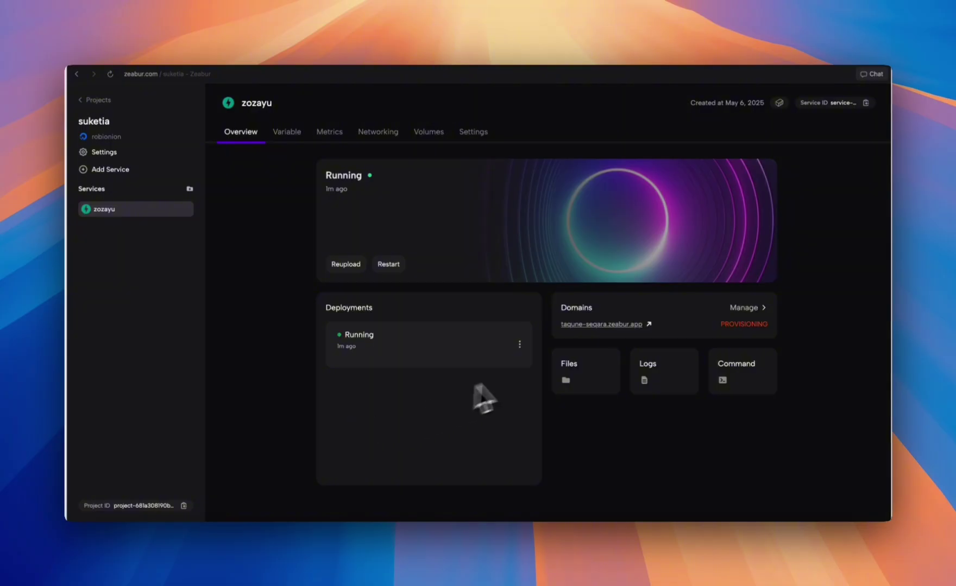
Open taqune-seqara.zeabur.app from the service's Domains list
click(601, 324)
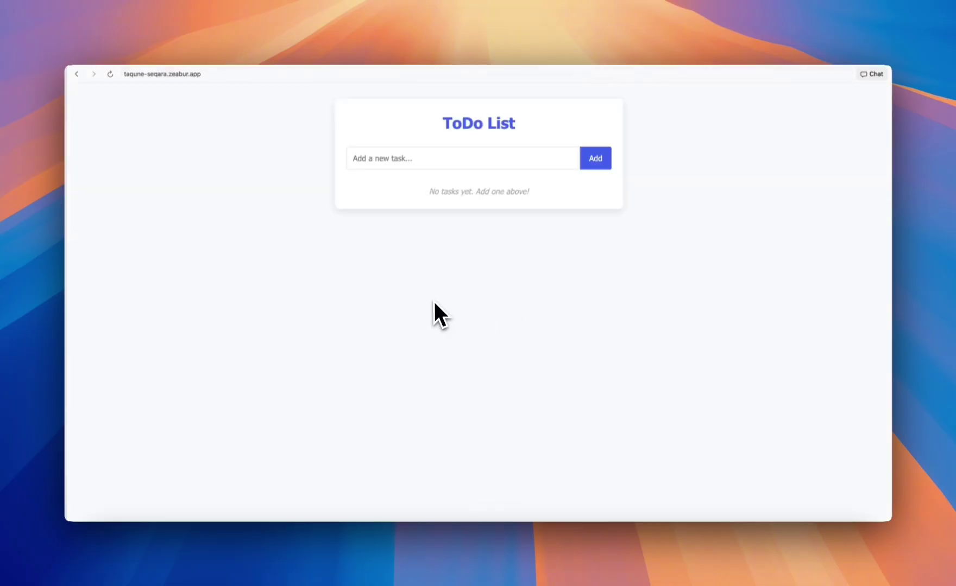